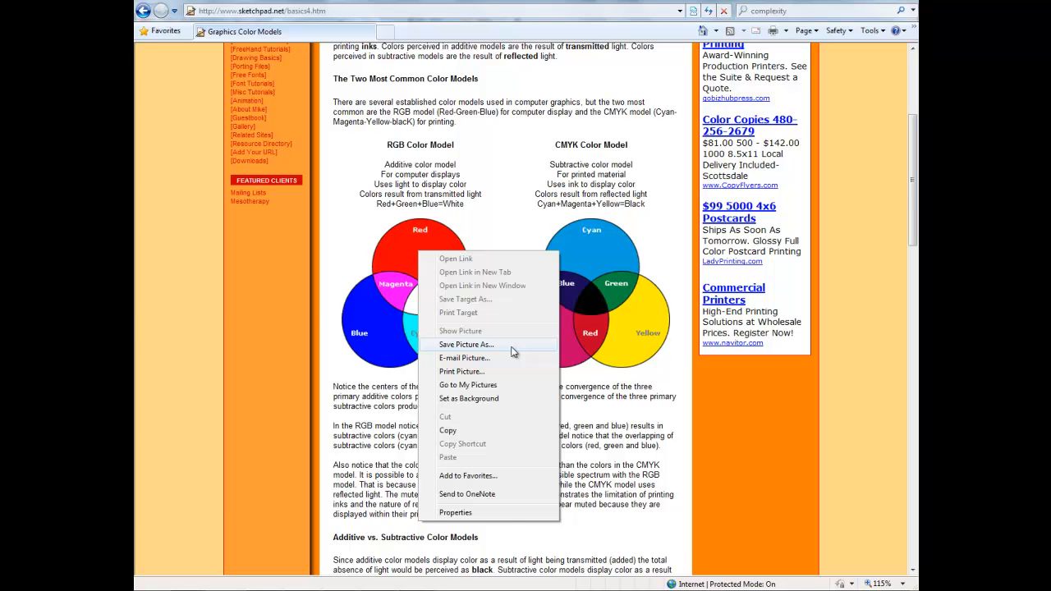
# Try to save the RGB color chart picture as rgb.gif in the public.www > CSC180 > WordProcessing folder.
pyautogui.click(466, 345)
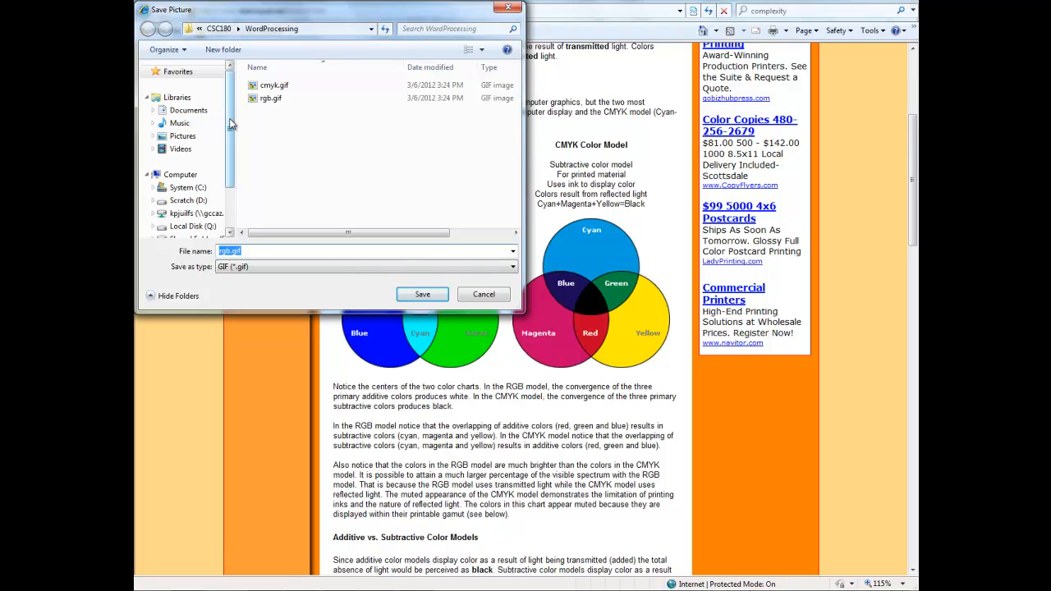
pyautogui.moveTo(230, 123); pyautogui.dragTo(230, 162)
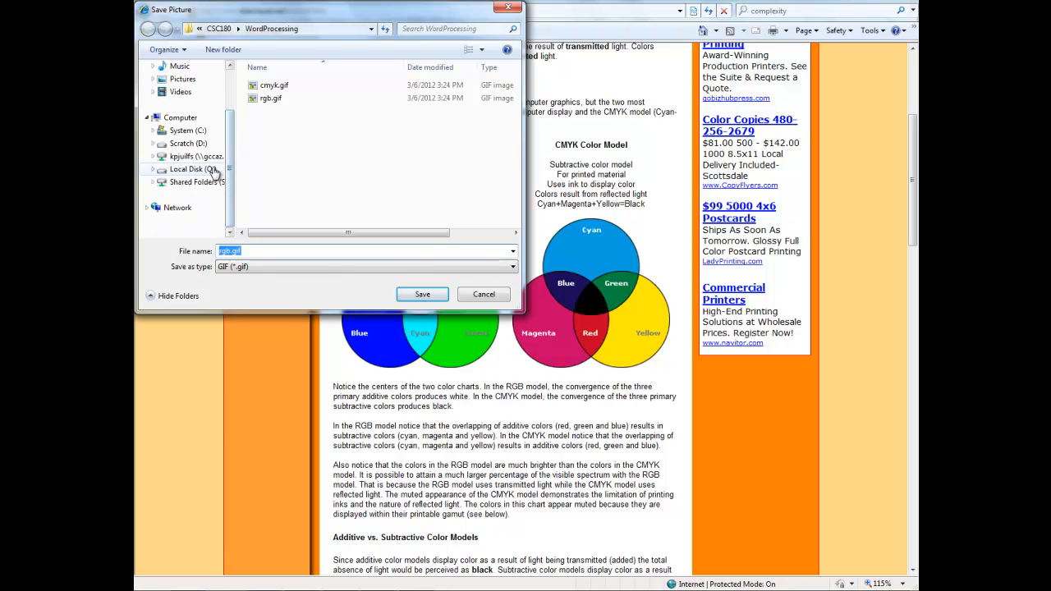
pyautogui.click(219, 29)
pyautogui.click(199, 29)
pyautogui.click(226, 29)
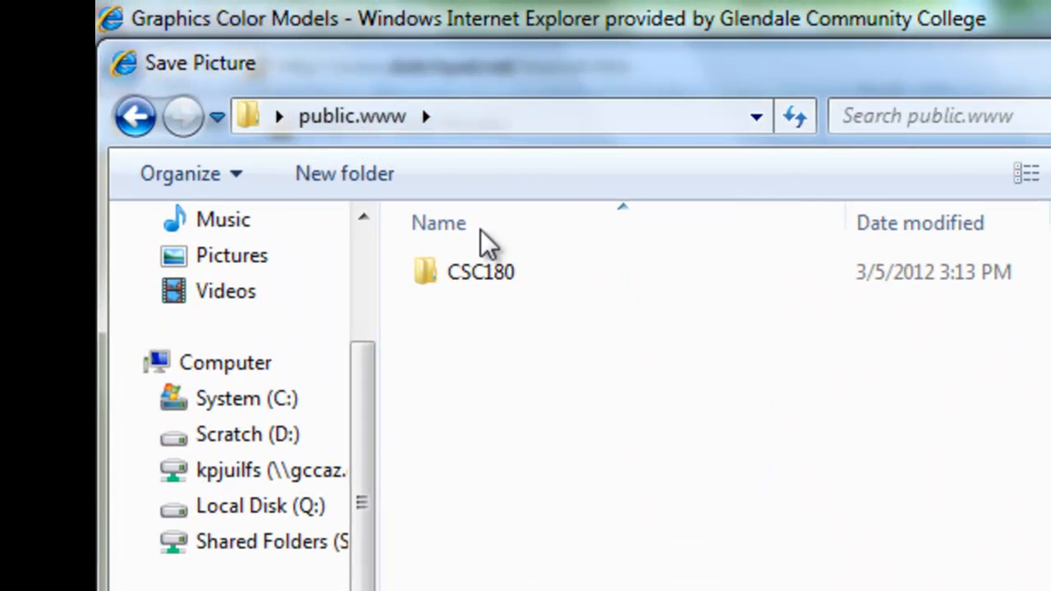
pyautogui.doubleClick(484, 287)
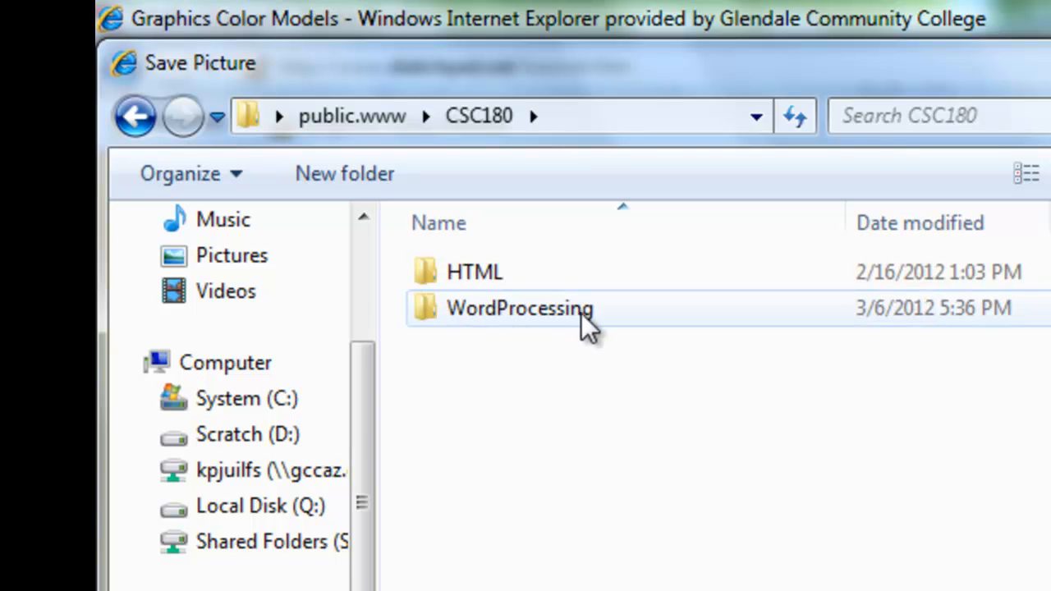
pyautogui.doubleClick(582, 314)
pyautogui.click(484, 323)
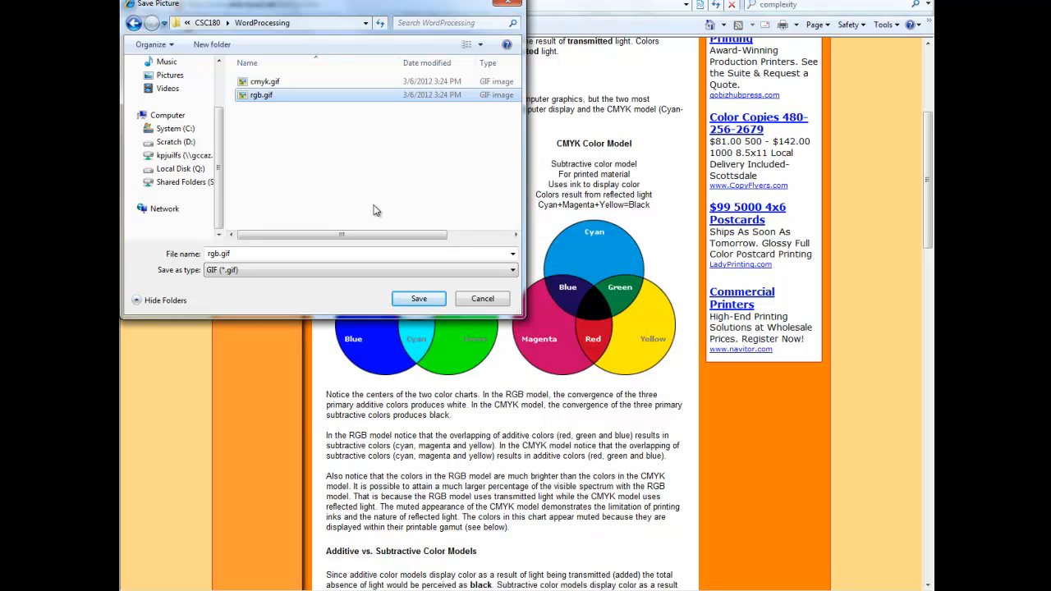
pyautogui.click(462, 299)
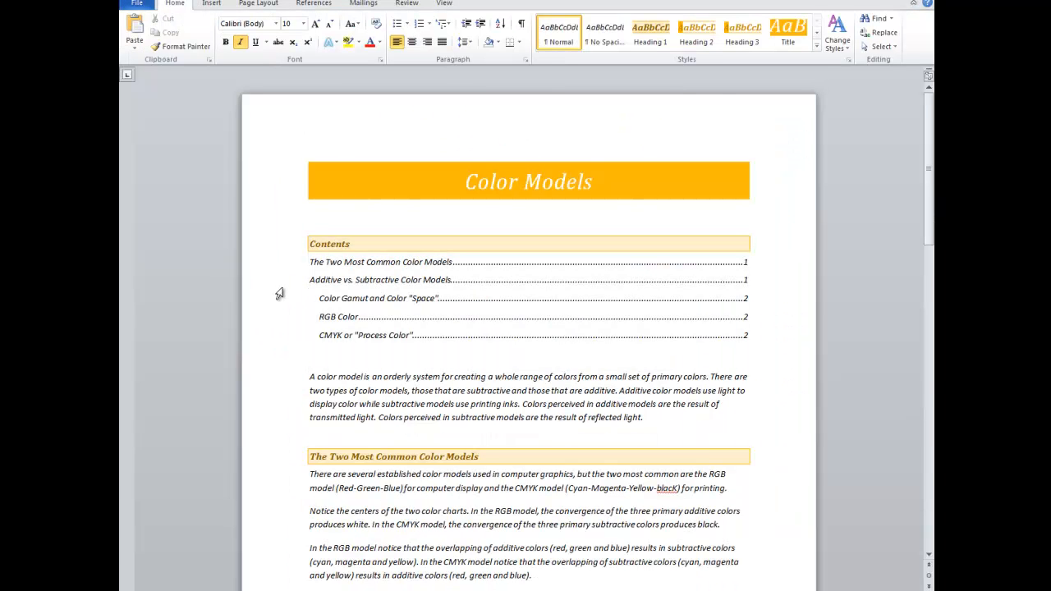
# In the Word document ColorModels.docx, insert rgb.gif from the CSC180 > WordProcessing folder at the start of the first RGB Color paragraph.
pyautogui.scroll(-9, 279, 294)
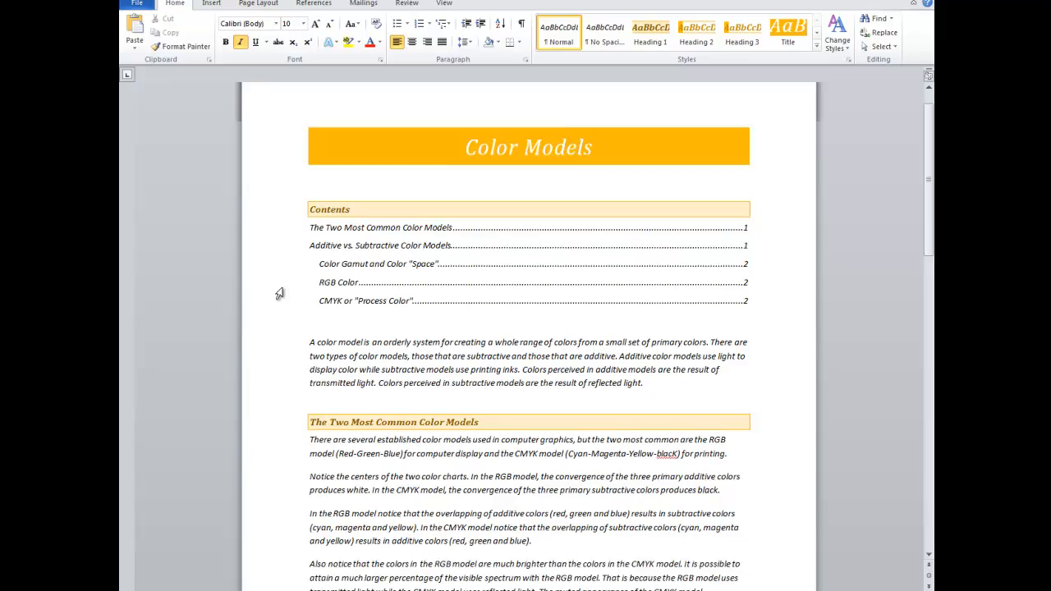
pyautogui.scroll(-10, 284, 299)
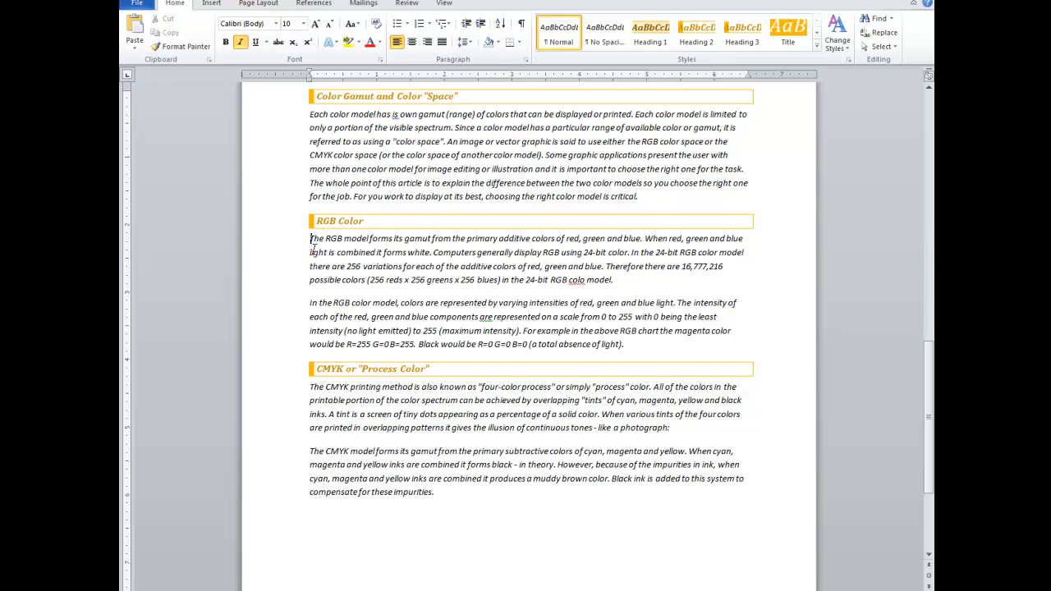
pyautogui.click(212, 5)
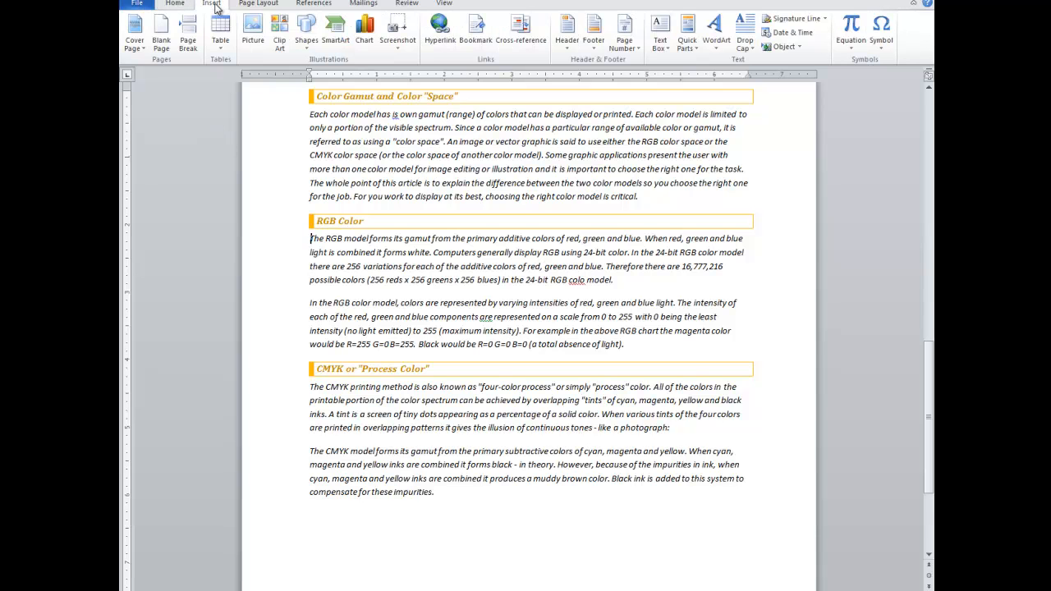
pyautogui.click(254, 31)
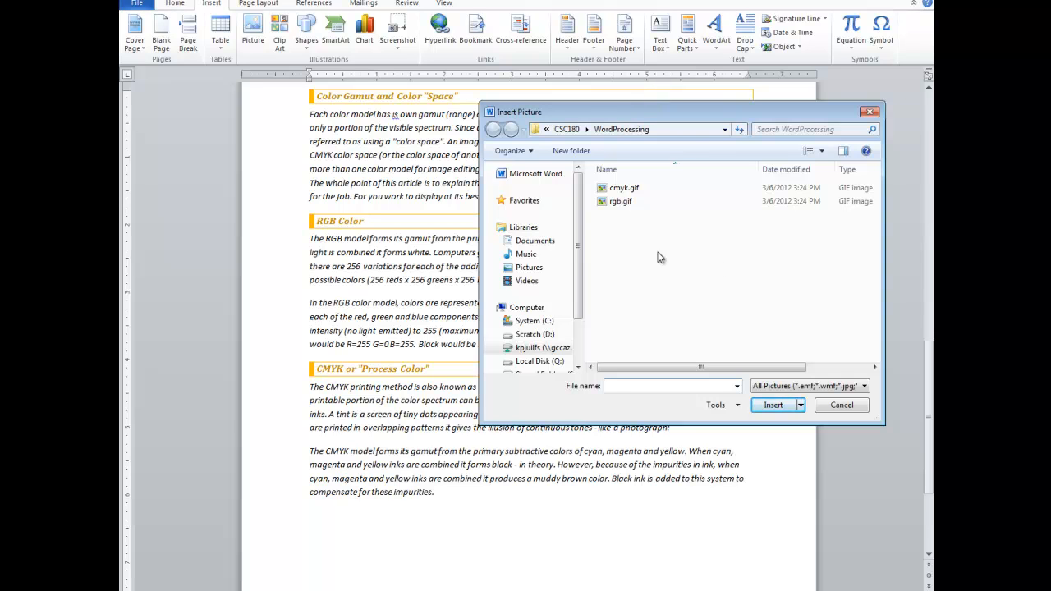
pyautogui.click(566, 129)
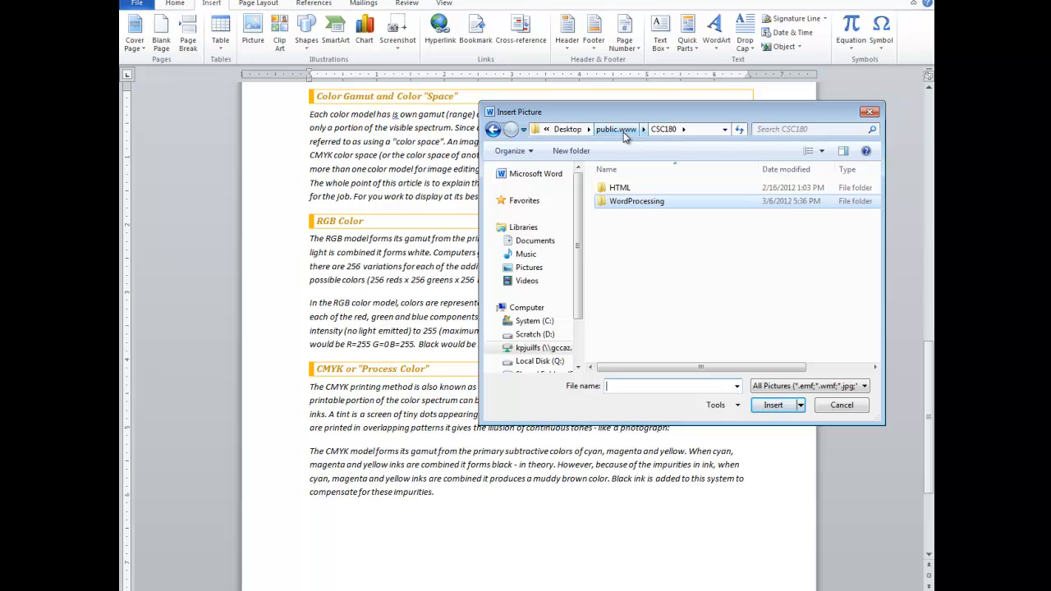
pyautogui.click(620, 131)
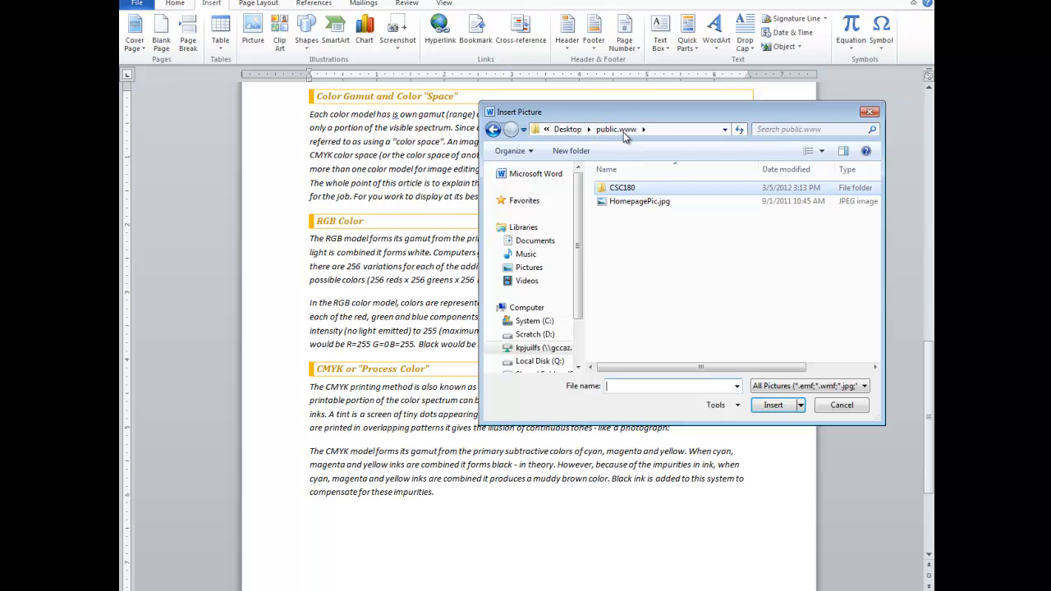
pyautogui.doubleClick(623, 188)
pyautogui.doubleClick(638, 202)
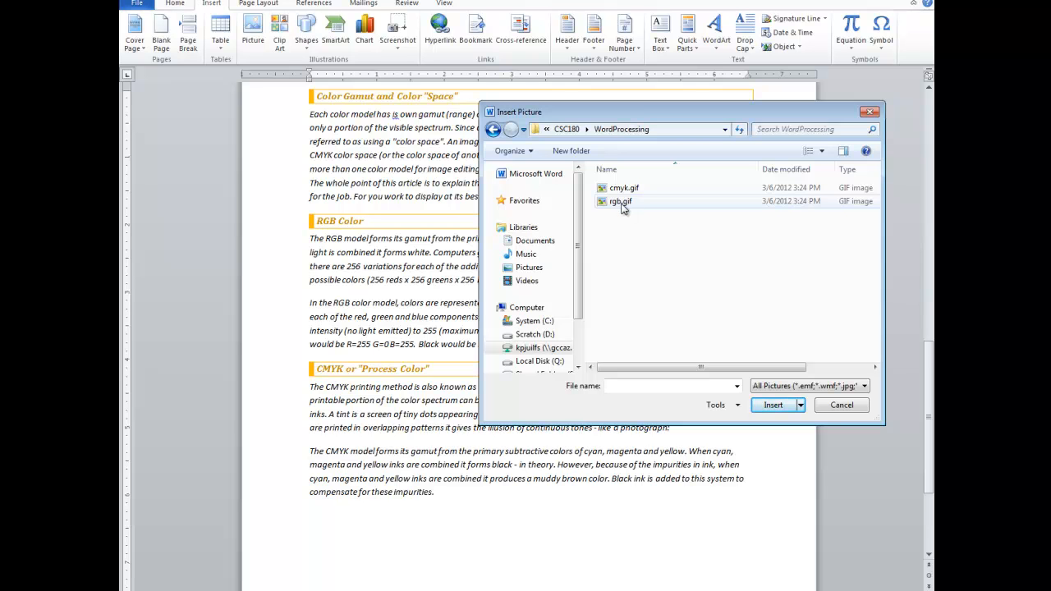
pyautogui.doubleClick(623, 203)
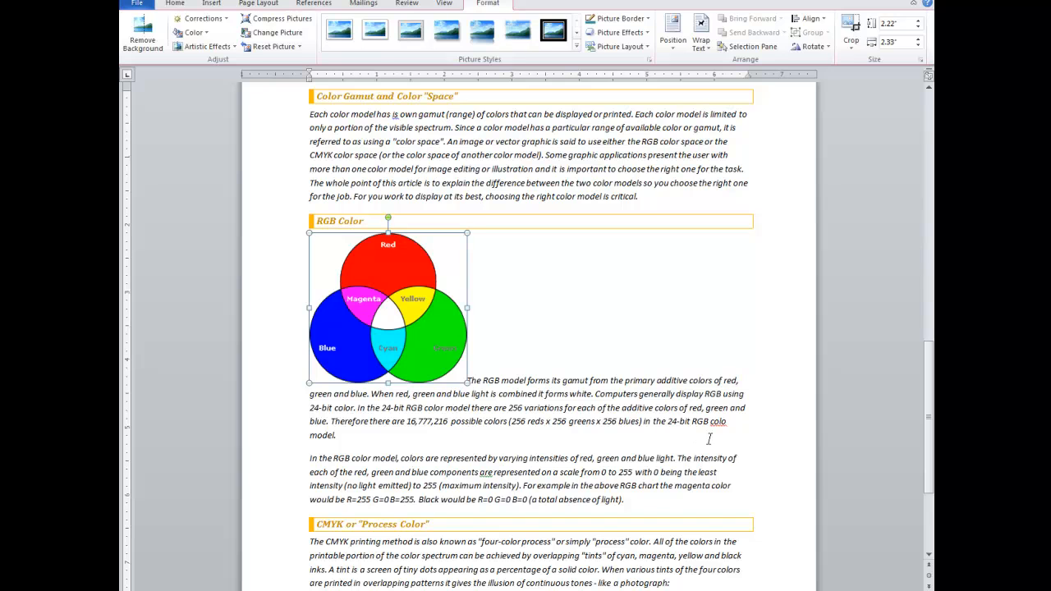
pyautogui.click(661, 435)
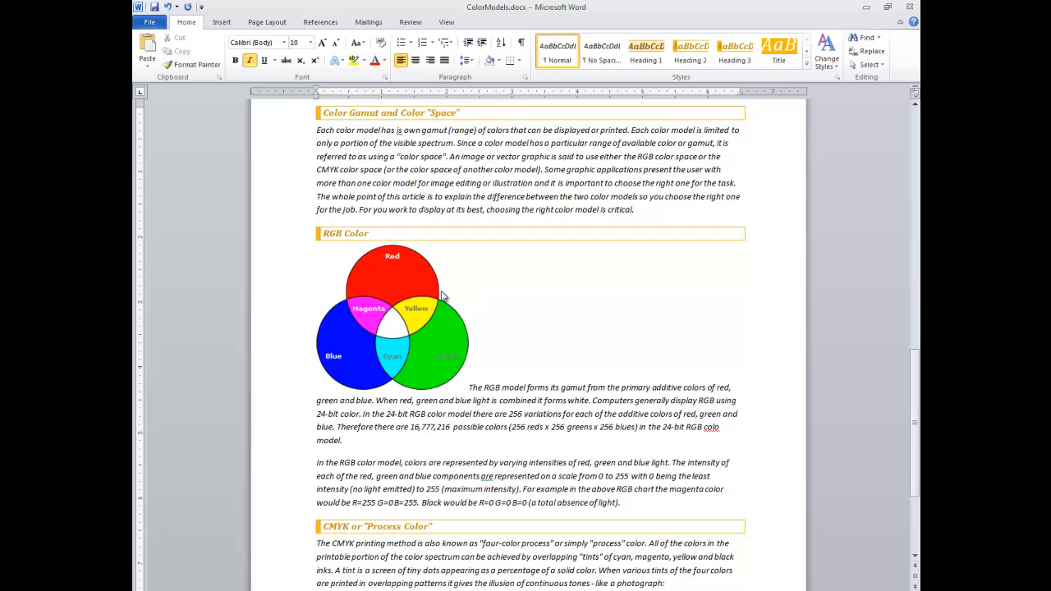
# Set the text wrapping of the RGB chart to Square.
pyautogui.click(393, 281)
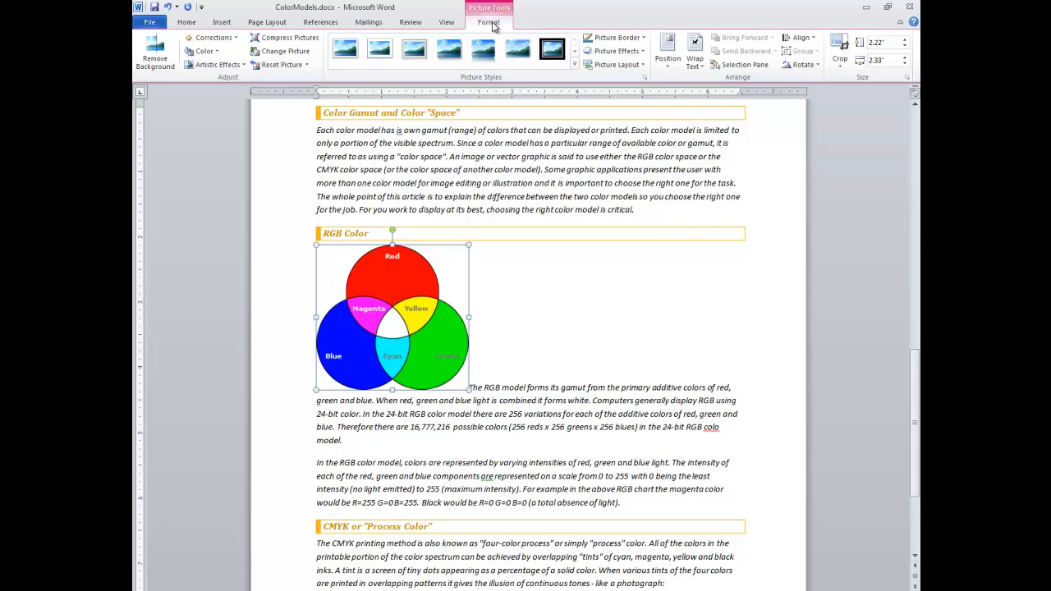
pyautogui.click(698, 45)
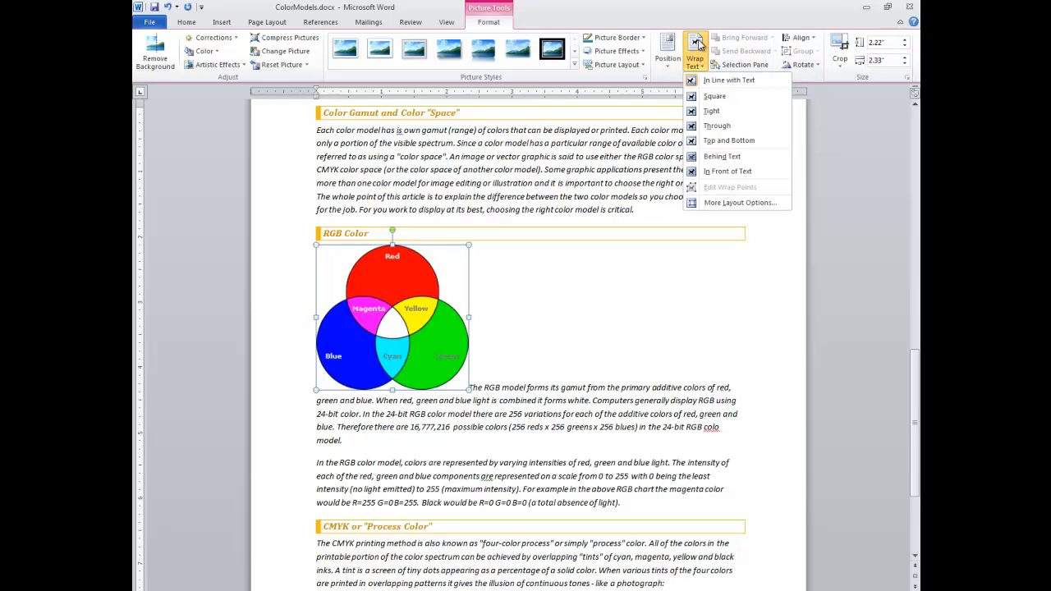
pyautogui.click(712, 97)
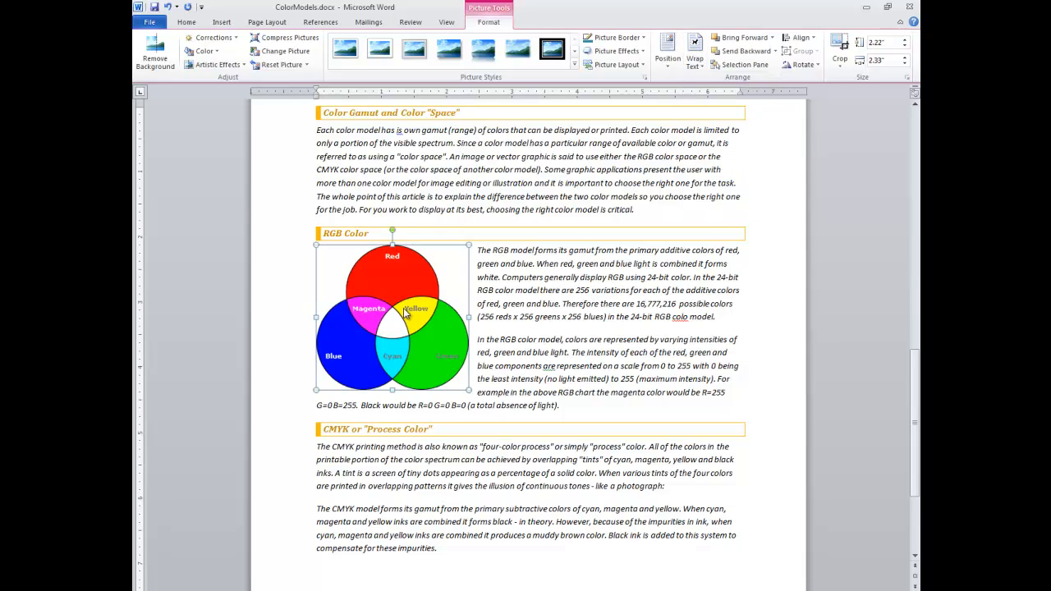
# Move the RGB chart into the middle of the RGB Color paragraphs and back to the left margin.
pyautogui.moveTo(404, 312); pyautogui.dragTo(491, 312)
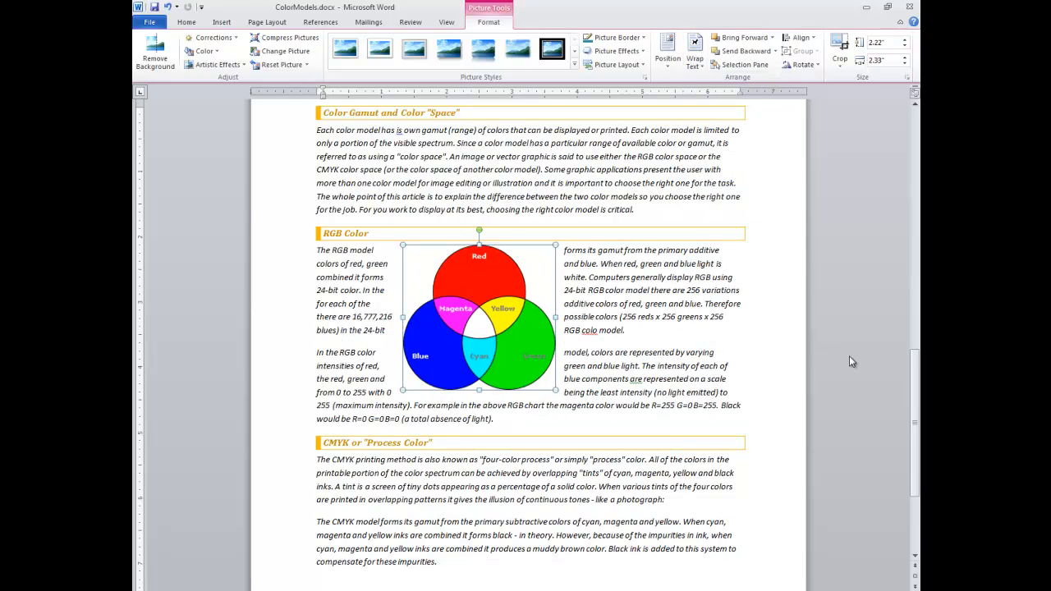
pyautogui.click(717, 309)
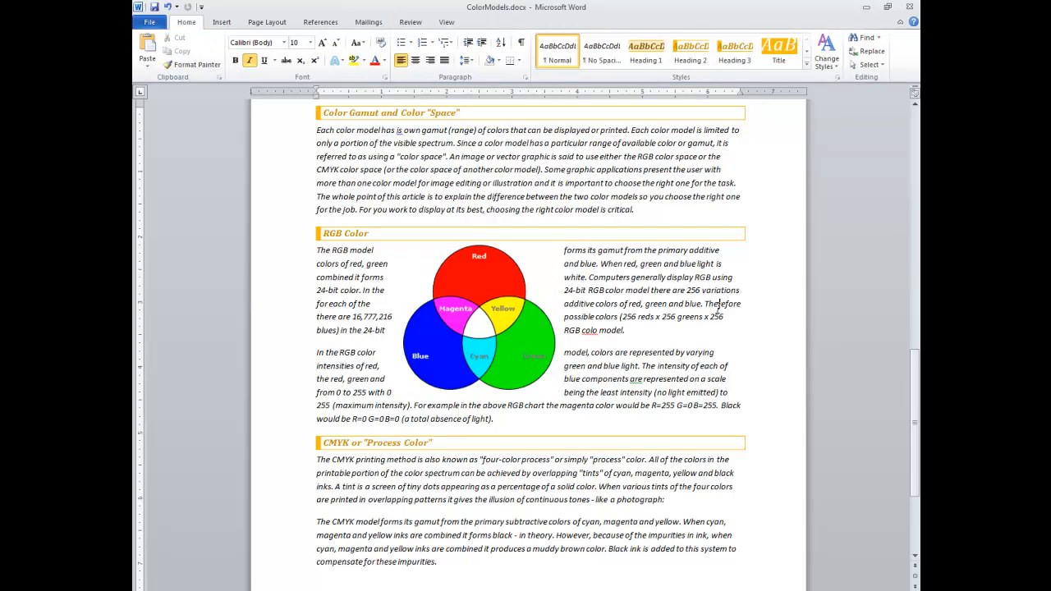
pyautogui.click(492, 287)
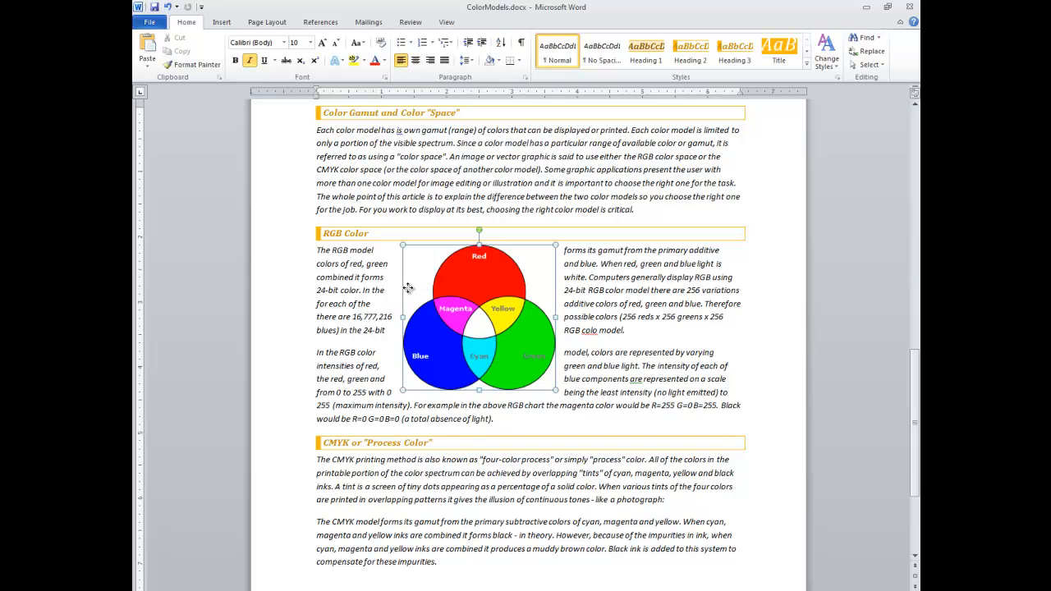
pyautogui.moveTo(406, 284); pyautogui.dragTo(406, 283)
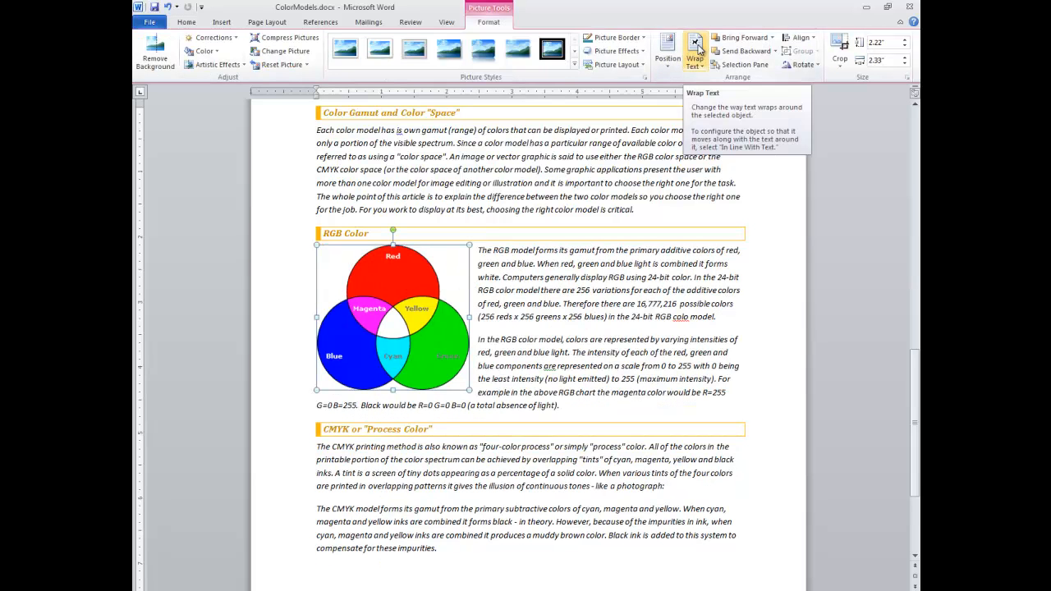
# Set the text wrapping of the RGB chart to Tight and shift the picture slightly past the left margin.
pyautogui.click(696, 51)
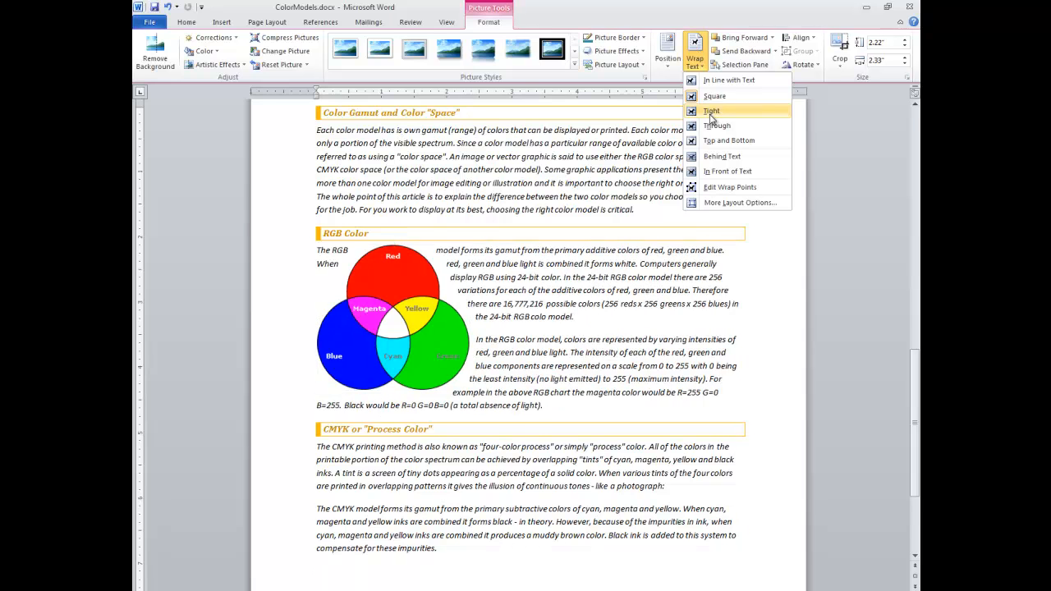
pyautogui.click(710, 113)
pyautogui.moveTo(369, 300); pyautogui.dragTo(367, 307)
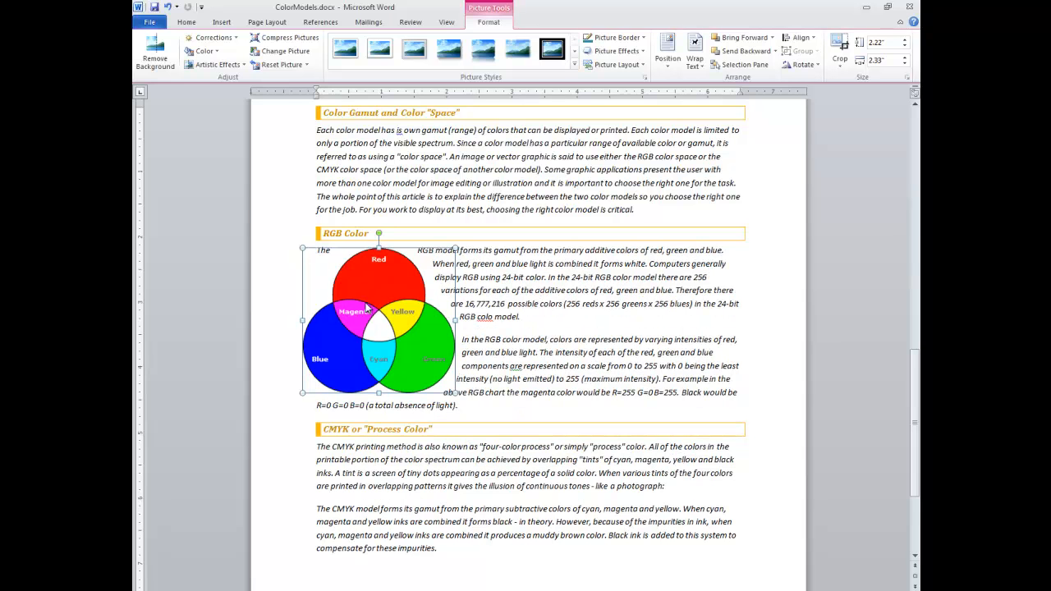
pyautogui.click(694, 323)
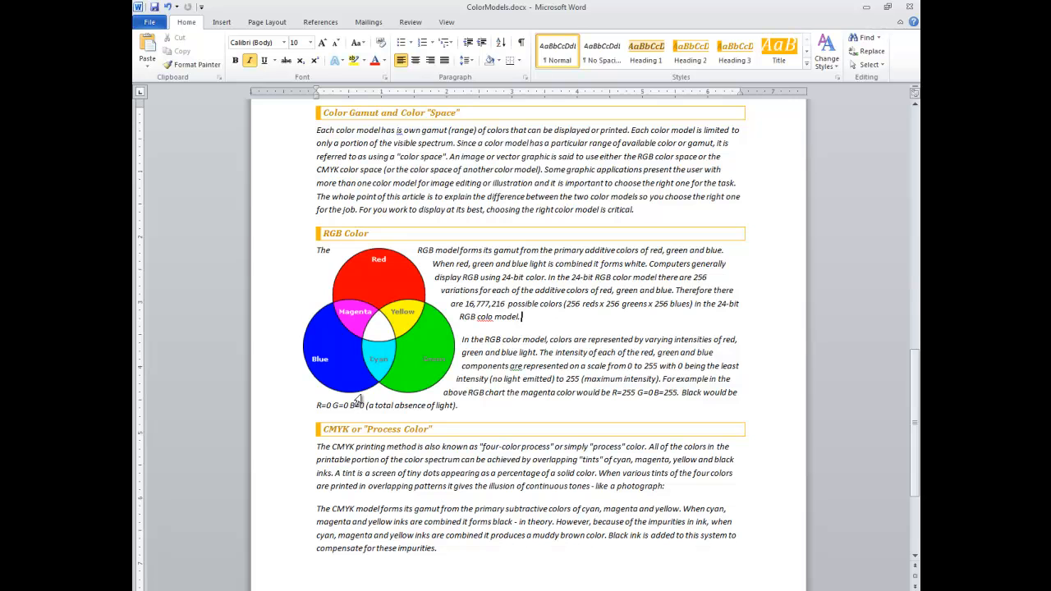
# Edit the RGB chart's wrap points, pulling the upper-left point beyond the left margin and the lower points below the section's last text line.
pyautogui.click(382, 289)
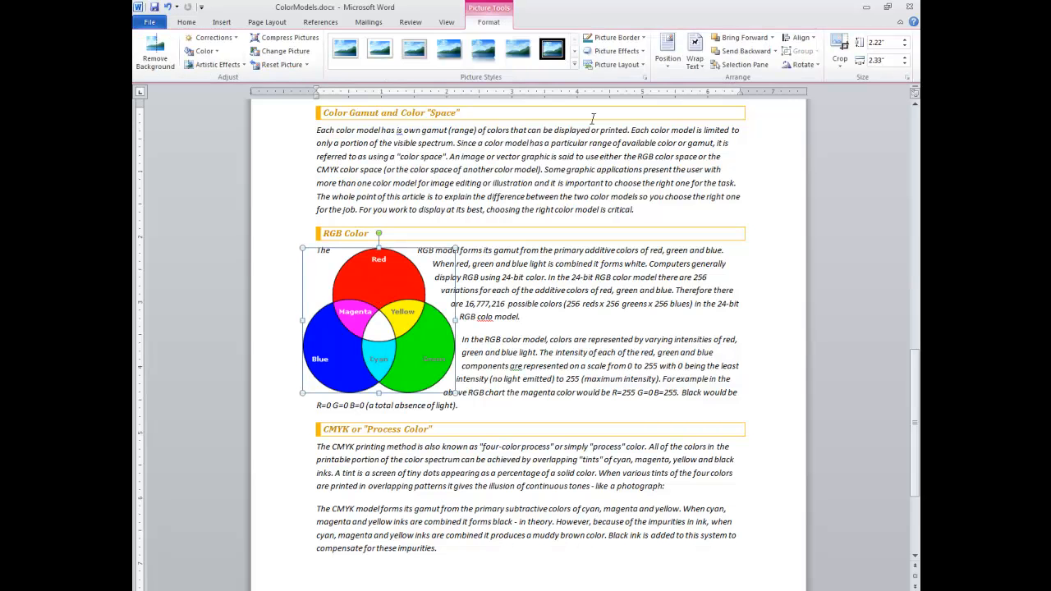
pyautogui.click(699, 56)
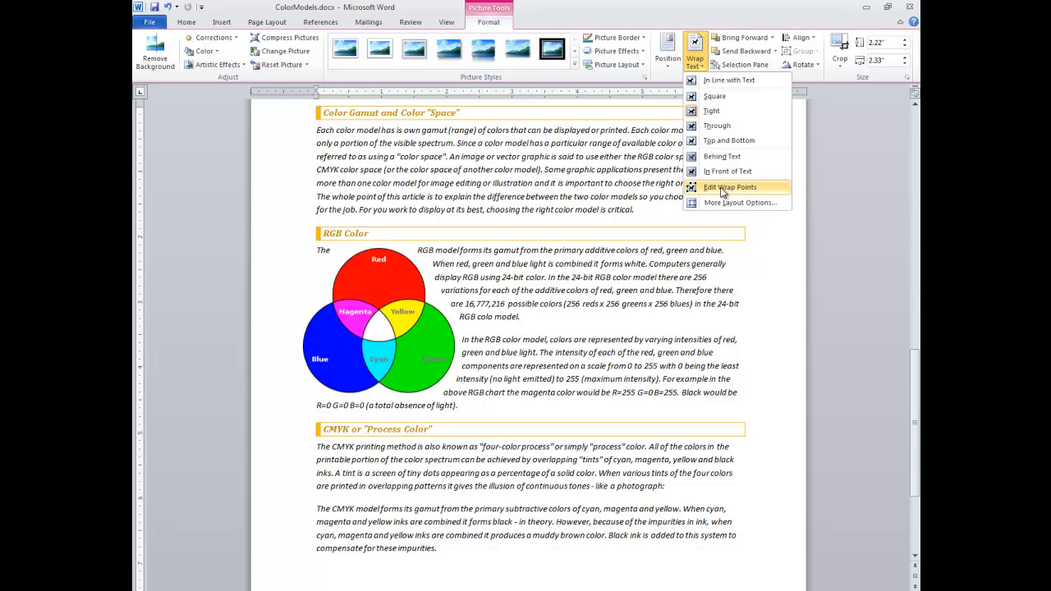
pyautogui.click(722, 189)
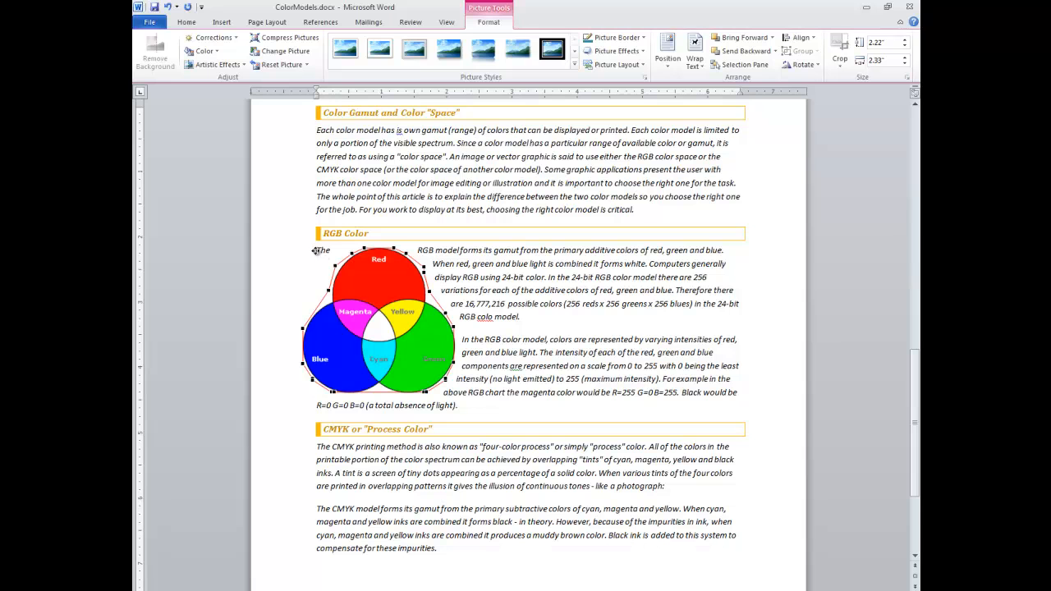
pyautogui.moveTo(311, 248); pyautogui.dragTo(311, 247)
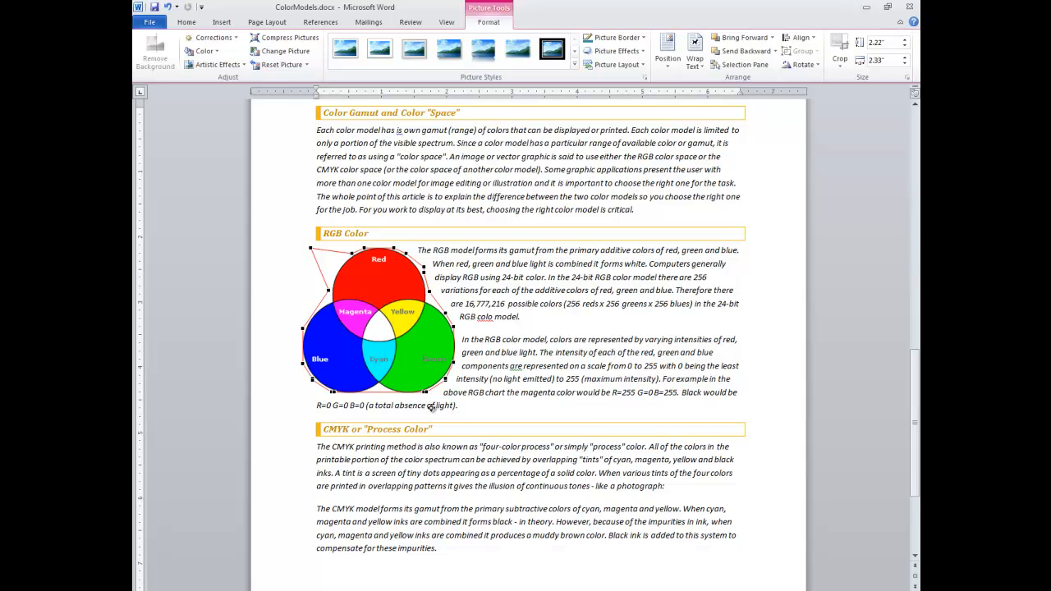
pyautogui.moveTo(431, 412); pyautogui.dragTo(308, 410)
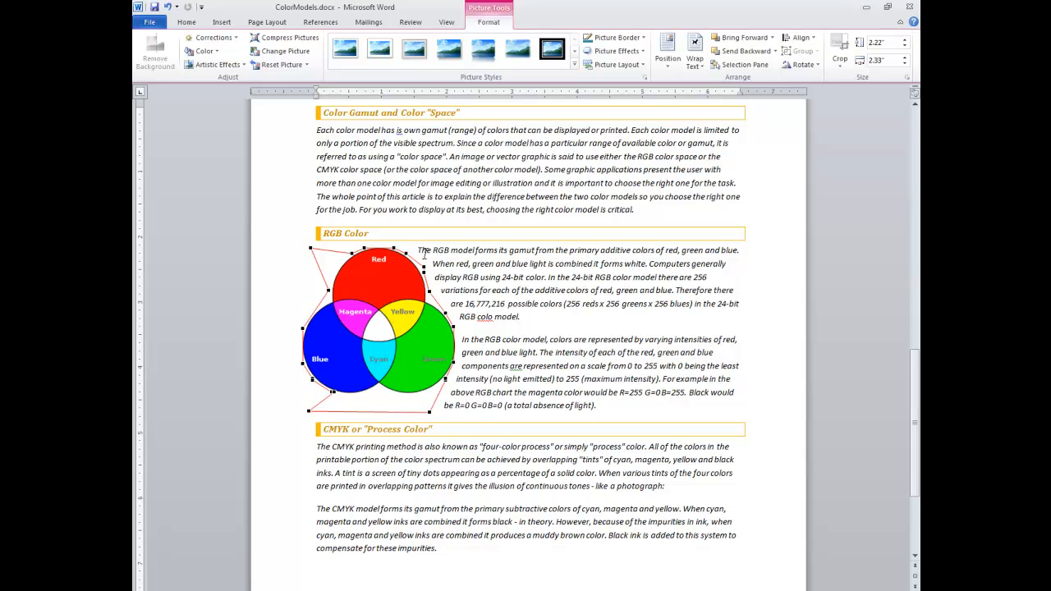
pyautogui.click(778, 313)
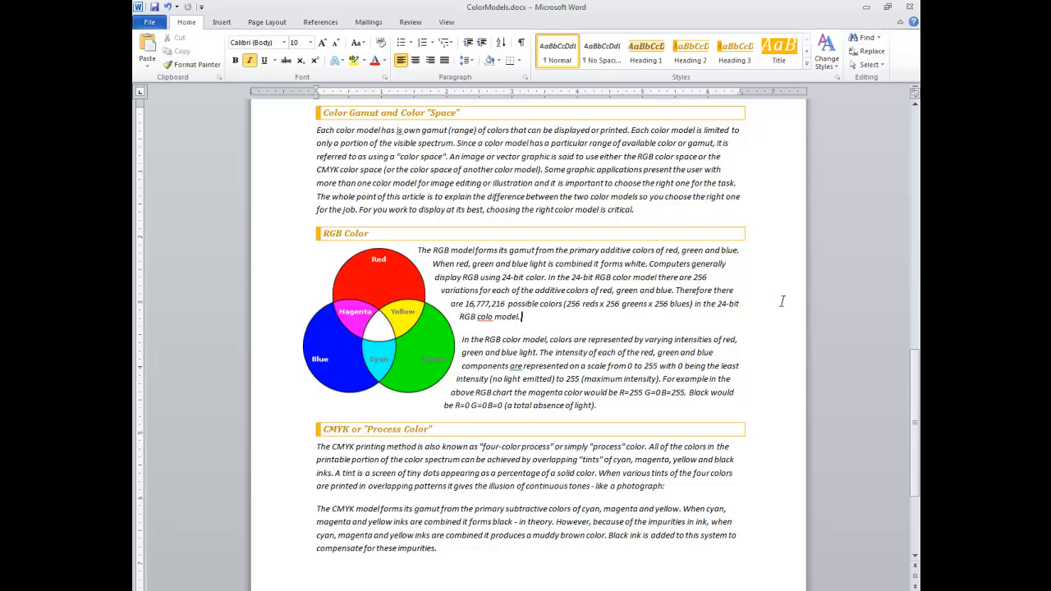
# Insert the picture cmyk.gif at the end of the last CMYK or "Process Color" paragraph.
pyautogui.scroll(-1, 781, 302)
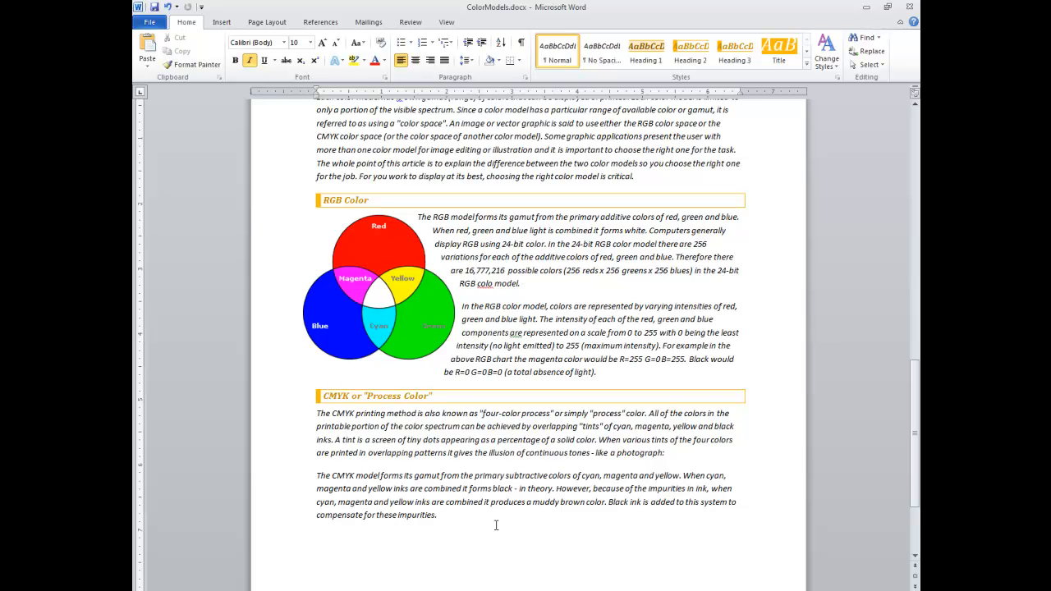
pyautogui.click(225, 29)
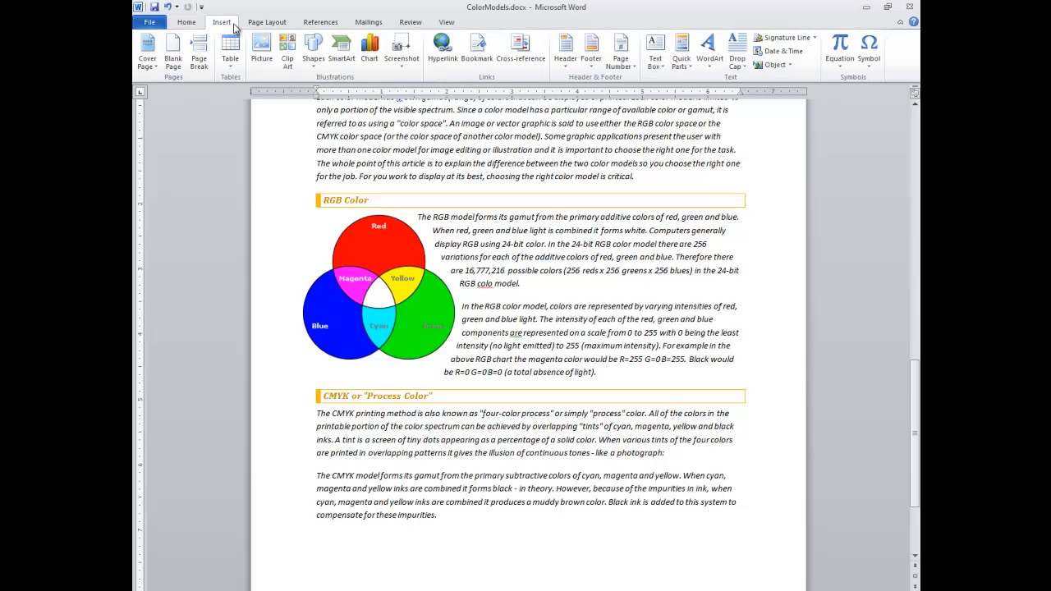
pyautogui.click(261, 51)
pyautogui.doubleClick(625, 205)
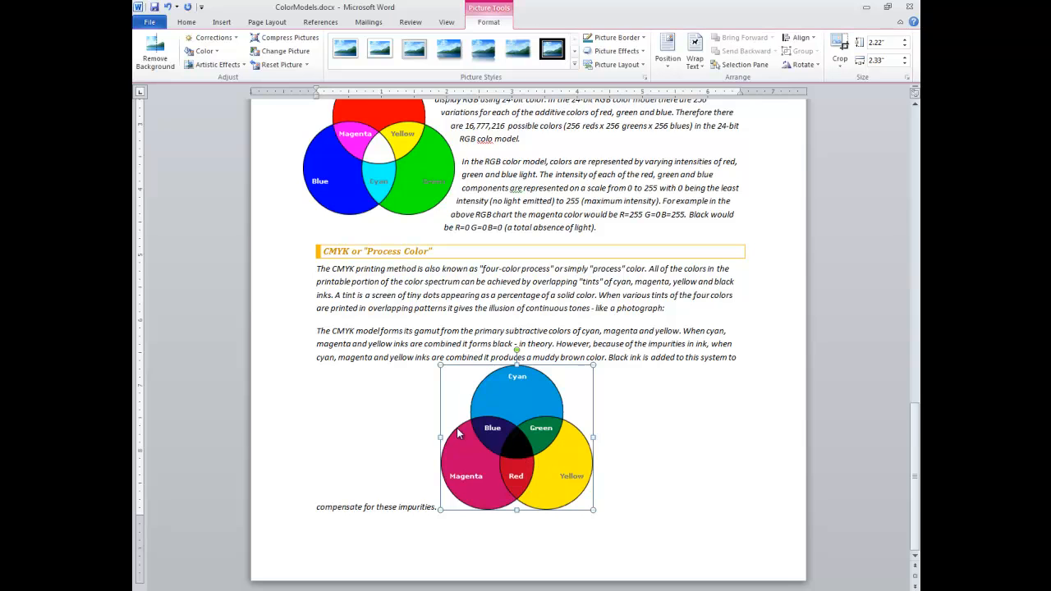
# Set the CMYK chart's text wrapping to Tight and move it beside the CMYK paragraphs, slightly past the right margin.
pyautogui.click(696, 59)
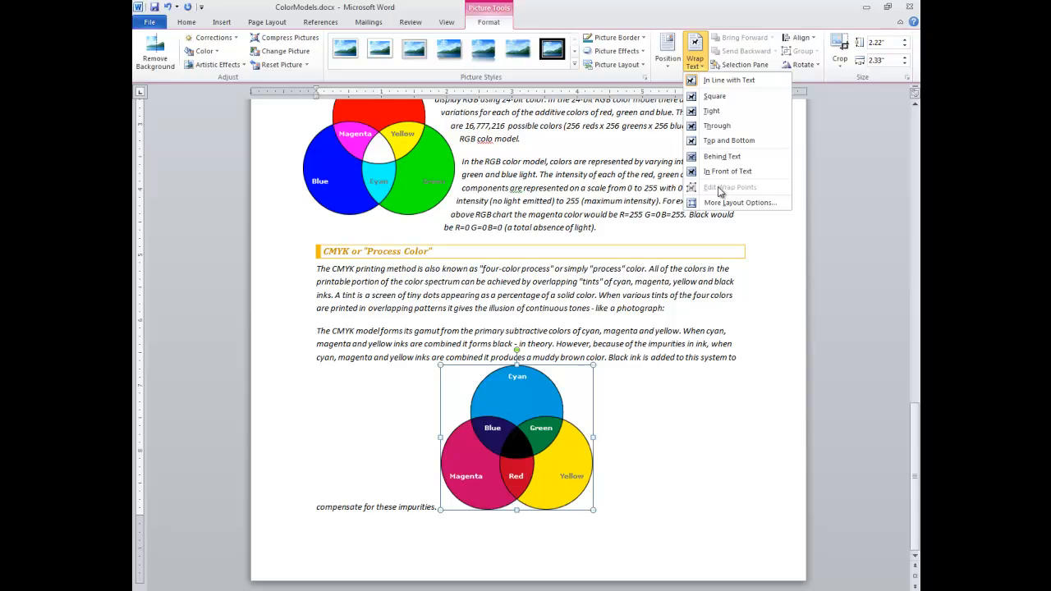
pyautogui.click(715, 96)
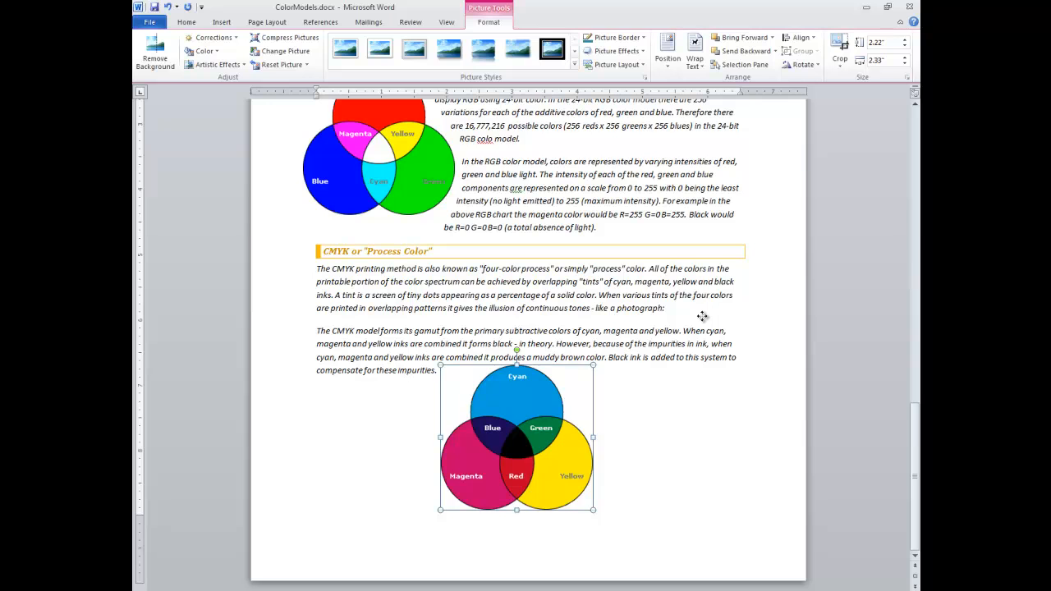
pyautogui.moveTo(702, 316); pyautogui.dragTo(703, 322)
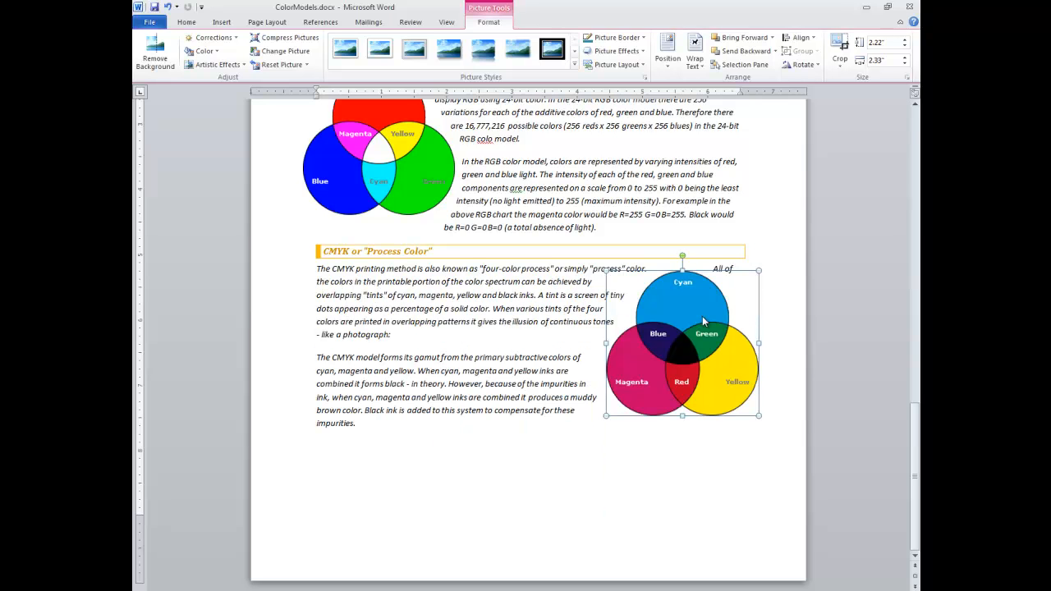
# Edit the CMYK chart's wrap points, pulling the upper-right point up and outward to the right margin, above the section's first text line.
pyautogui.click(696, 49)
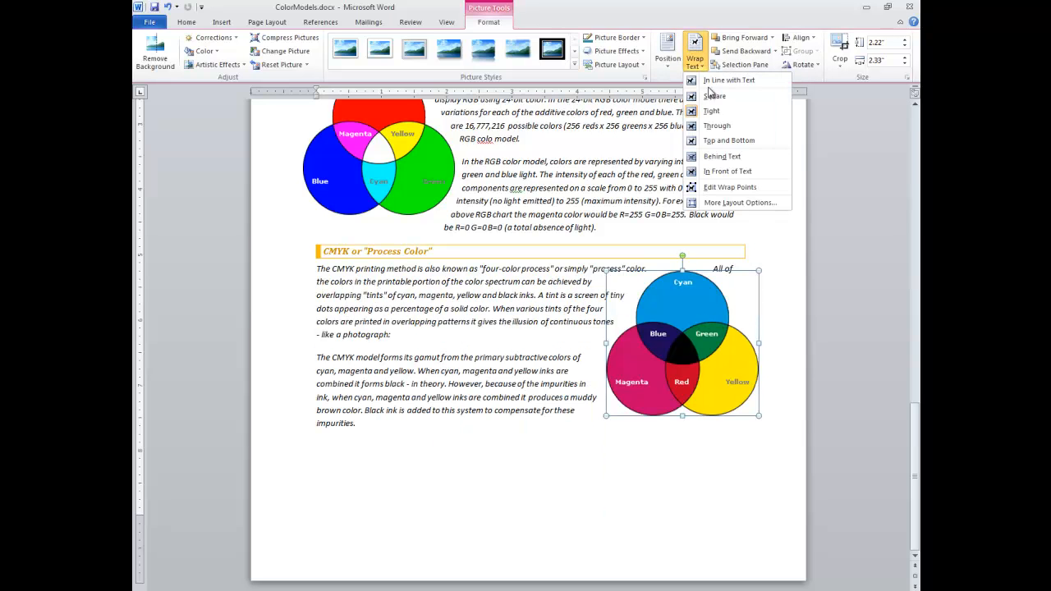
pyautogui.click(724, 185)
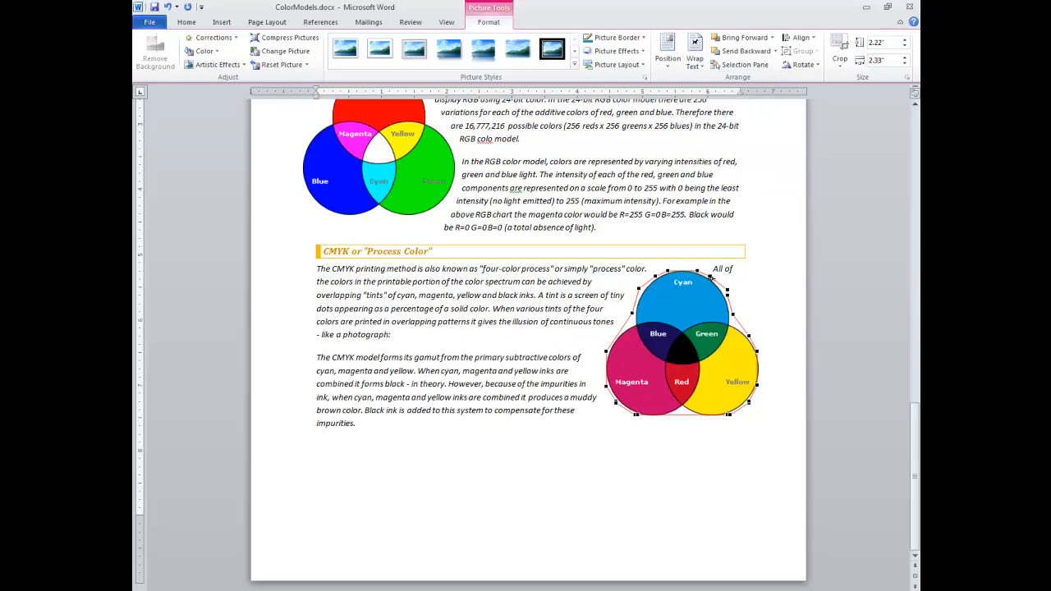
pyautogui.moveTo(711, 277); pyautogui.dragTo(737, 264)
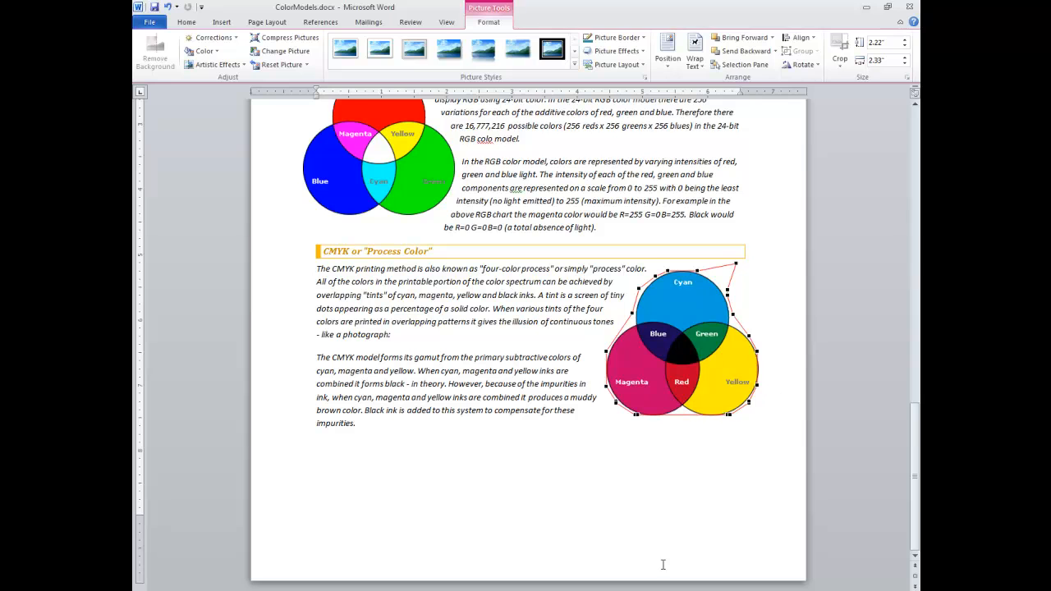
pyautogui.click(650, 533)
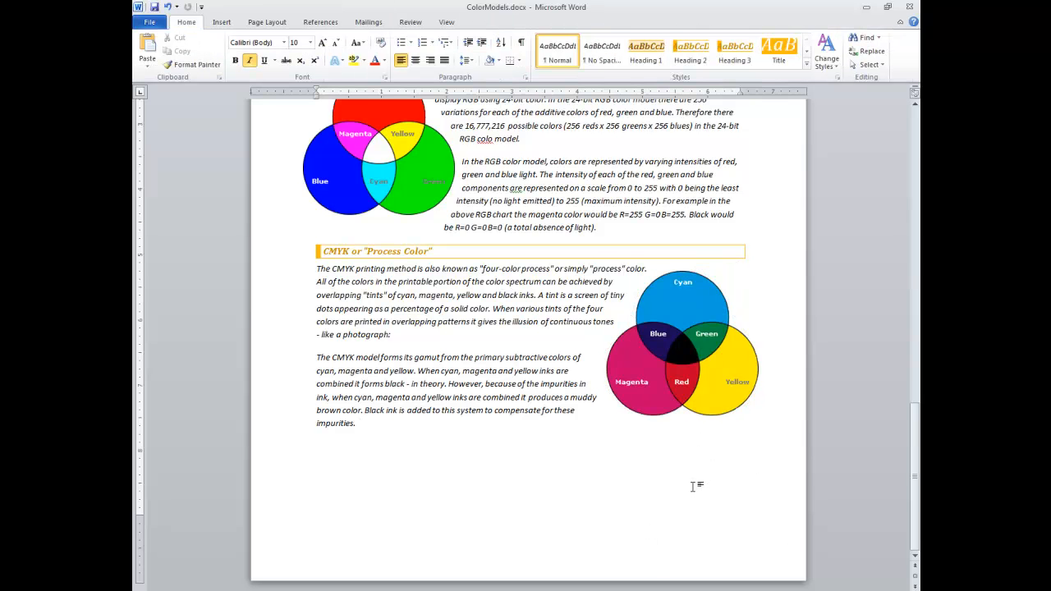
pyautogui.scroll(3, 696, 489)
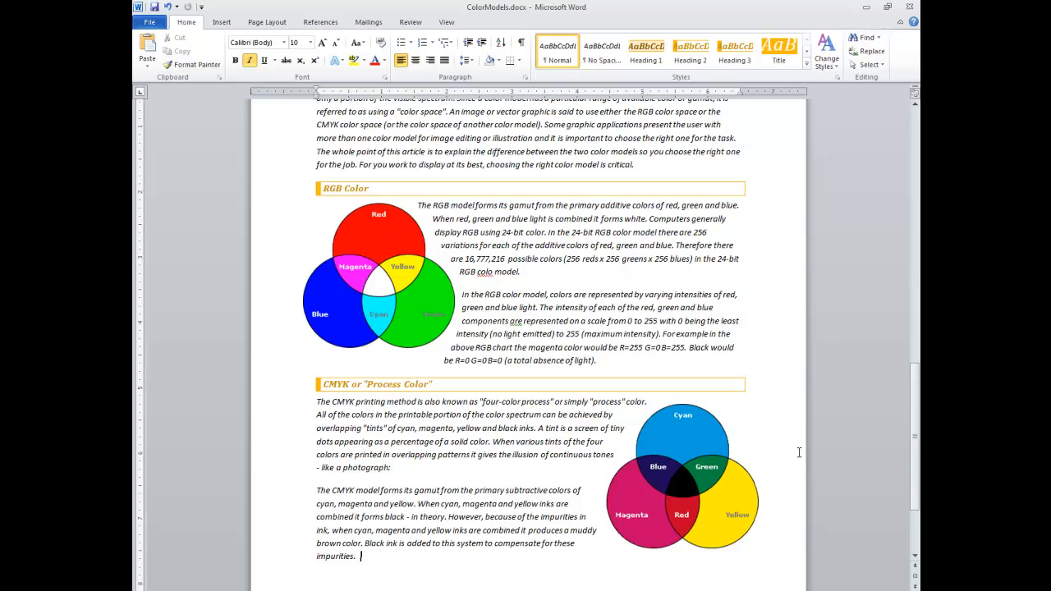
pyautogui.scroll(5, 799, 453)
pyautogui.scroll(-5, 797, 453)
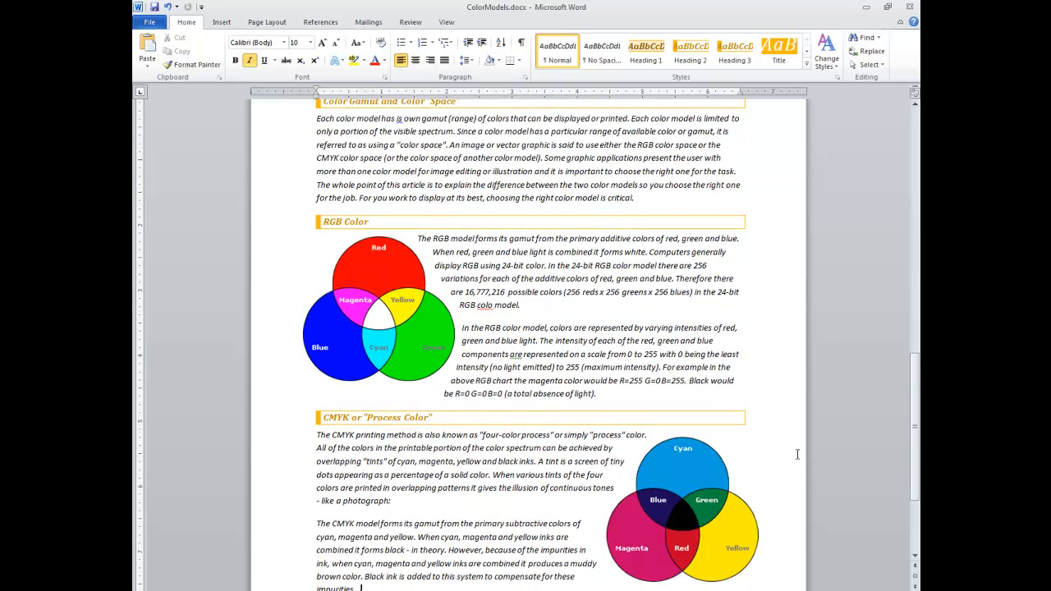